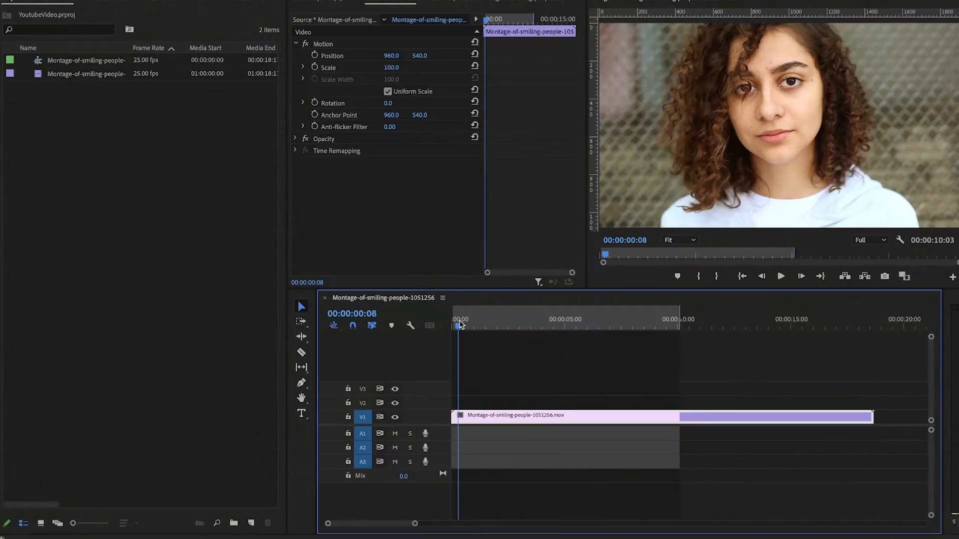
Find the end of the bearded man's shot and split the clip just after frame 00:00:02:22
key(space)
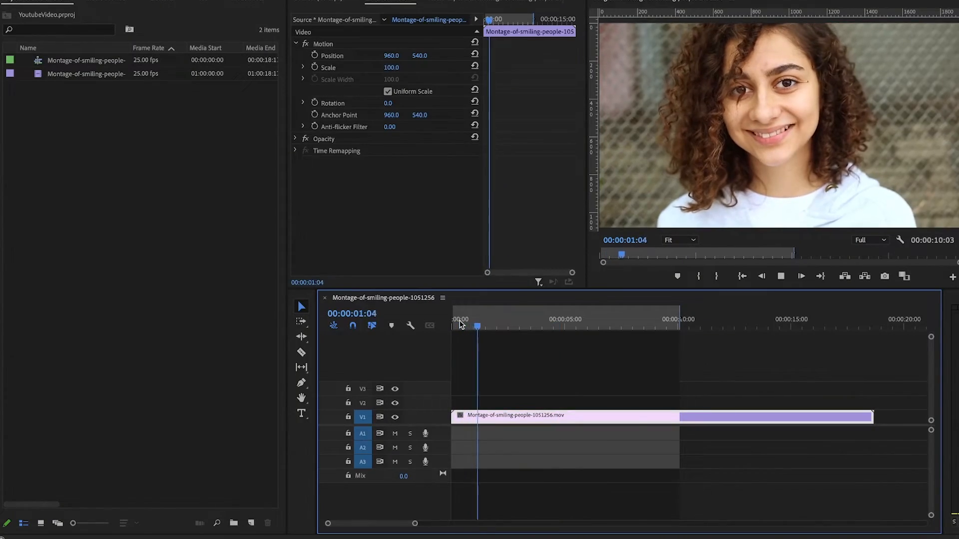
key(space)
key(Left)
key(Left)
key(Left)
key(Left)
key(Left)
key(Left)
key(Left)
key(Left)
key(Right)
key(Right)
key(Right)
key(Left)
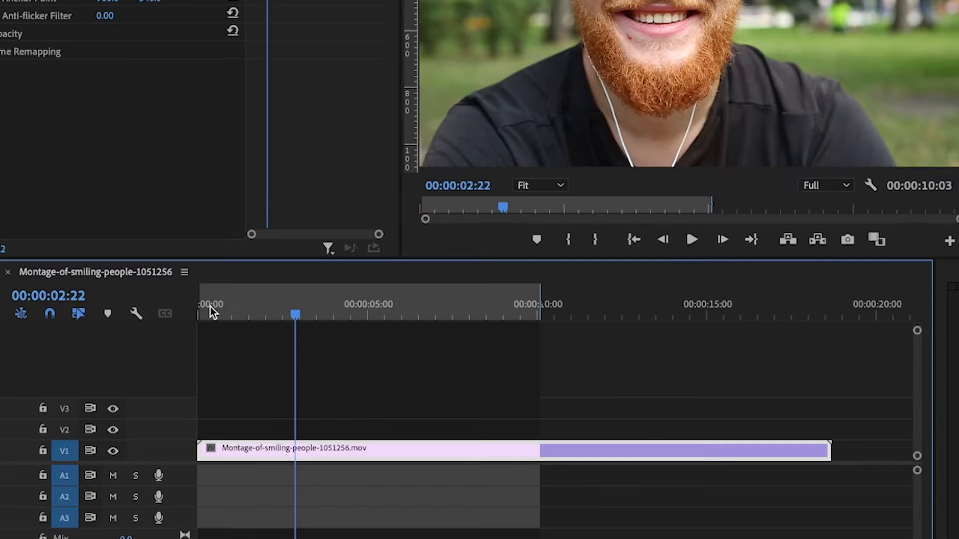
key(Right)
key(ctrl+k)
Split the clip at 00:00:01:12, where the bearded man's shot begins
key(Home)
key(space)
key(space)
key(Left)
key(Left)
key(Left)
key(Left)
key(ctrl+k)
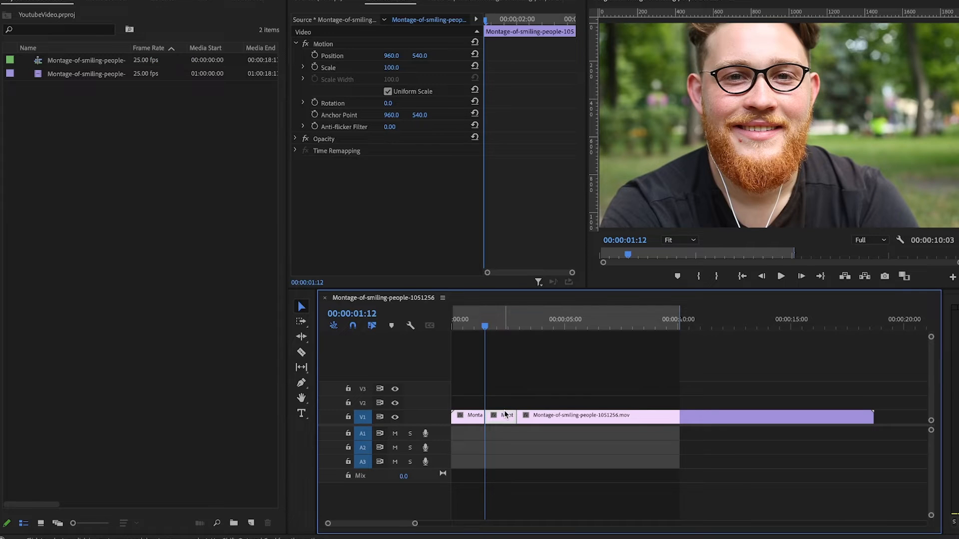
Delete the bearded man's segment, slide the remaining footage back against the opening clip, and play the sequence
click(504, 401)
click(503, 419)
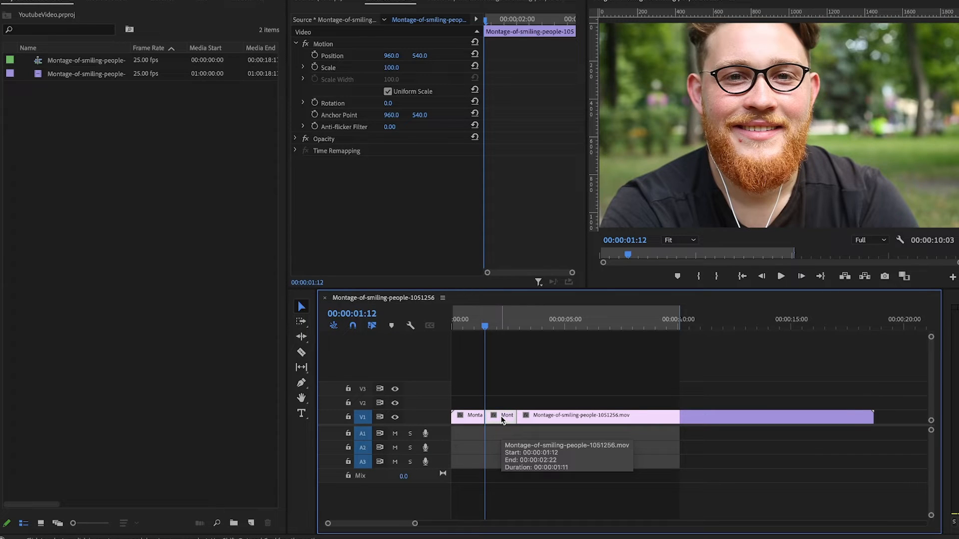
key(Delete)
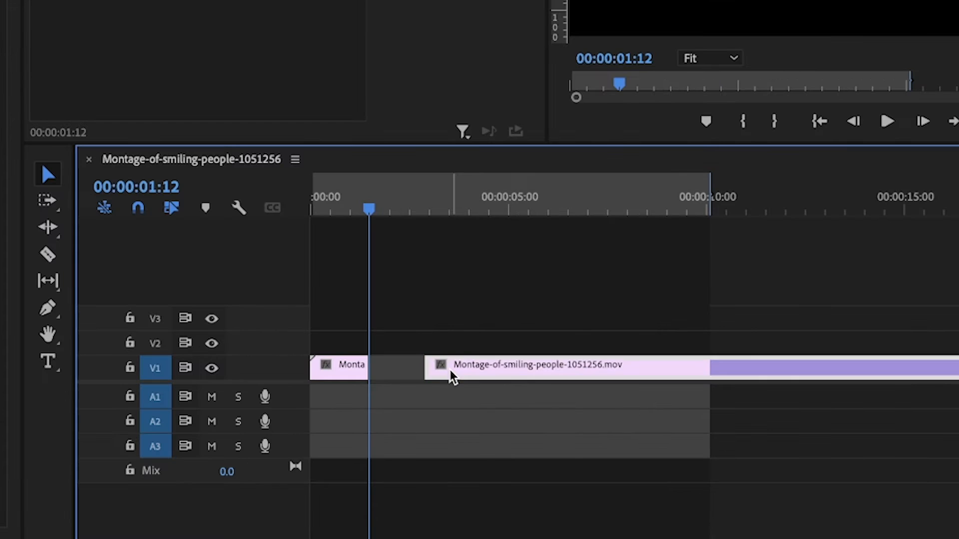
drag(531, 420, 503, 418)
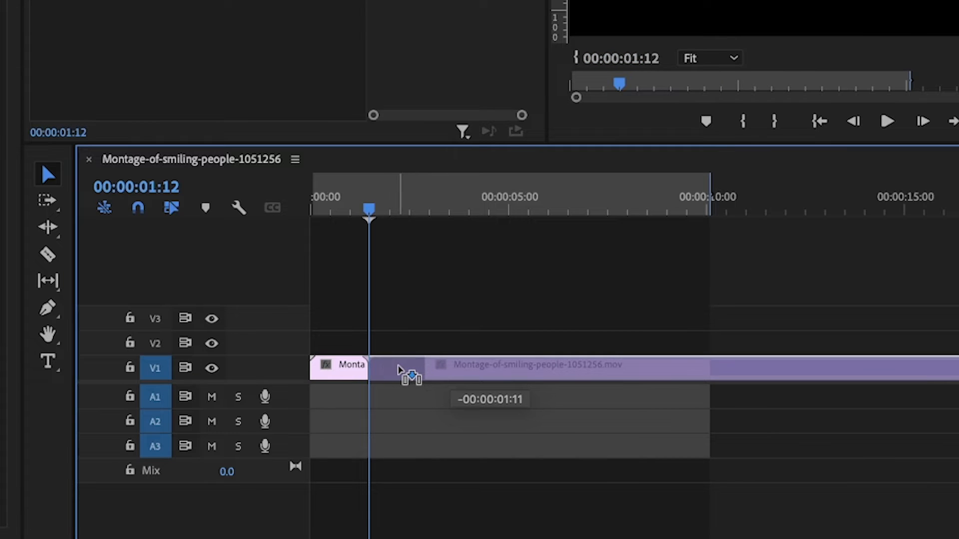
drag(397, 366, 398, 367)
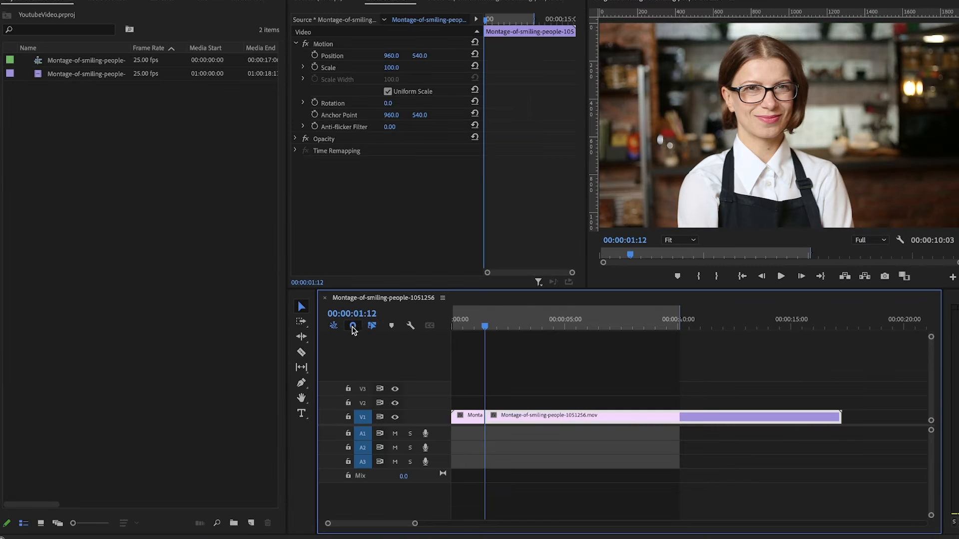
click(474, 313)
key(space)
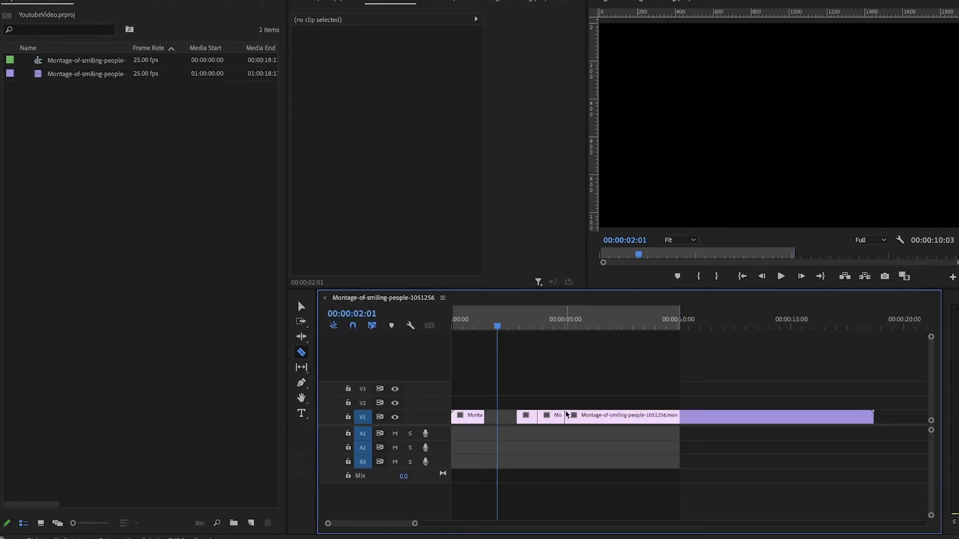
Razor the footage after the gap into short segments and try moving only the first one back against the opening clip
click(589, 419)
click(650, 419)
key(v)
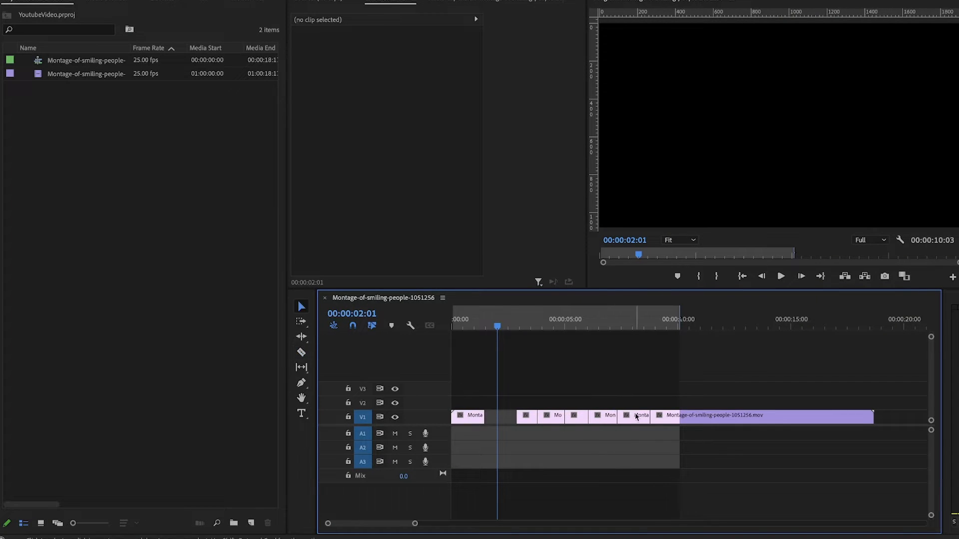
drag(526, 420, 500, 421)
key(super+z)
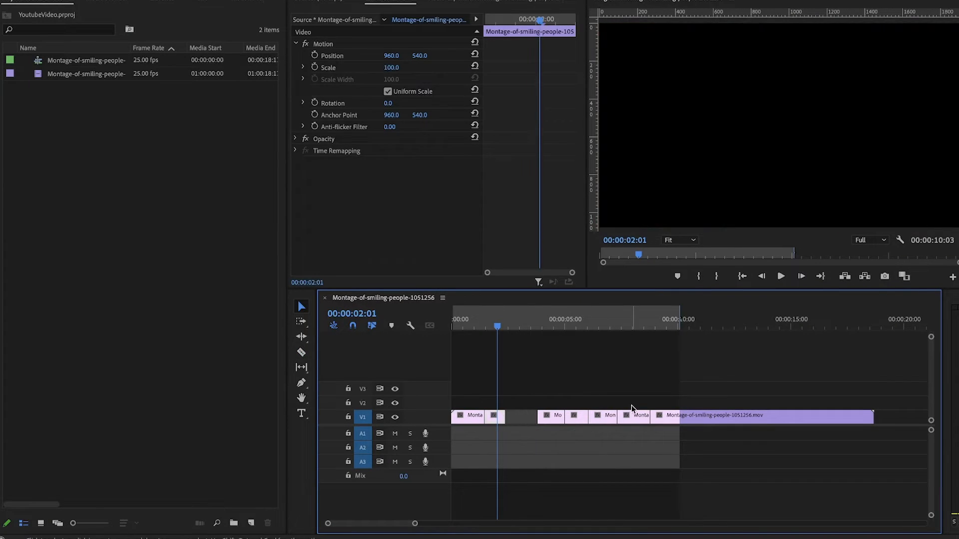
Select all segments after the gap and move them back together to close it
drag(525, 395, 705, 456)
drag(682, 423, 649, 421)
key(minus)
key(minus)
key(minus)
key(minus)
key(minus)
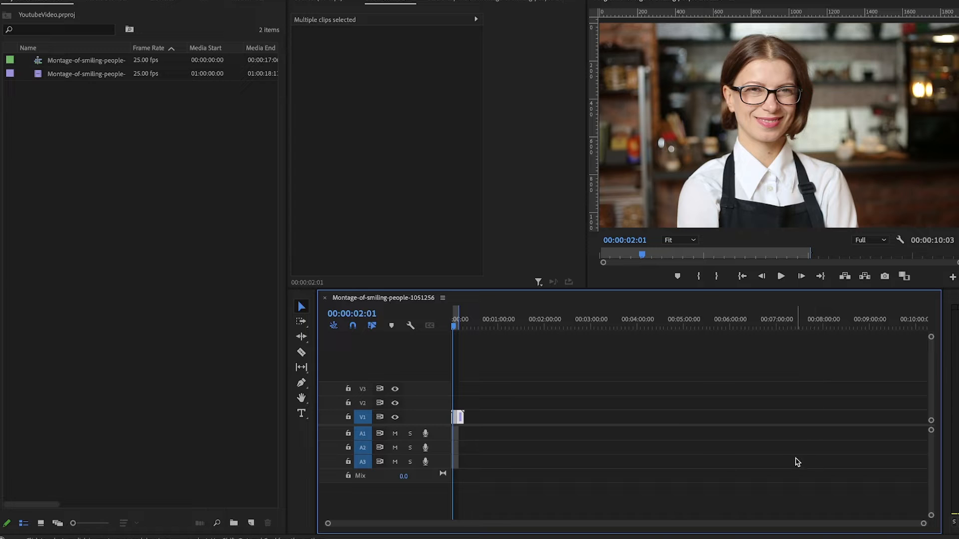
key(backslash)
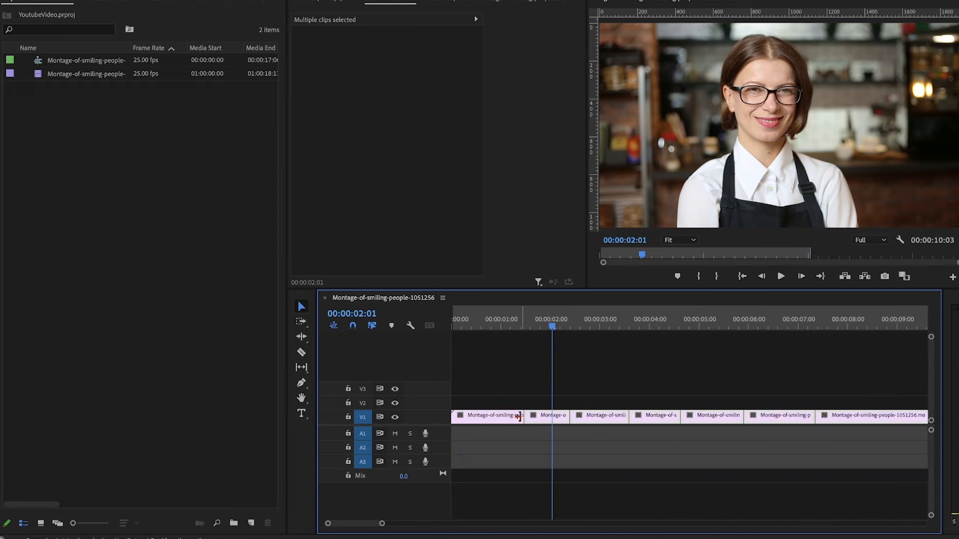
Undo the group move and shift every segment after the gap back with the Track Select Forward tool
key(ctrl+z)
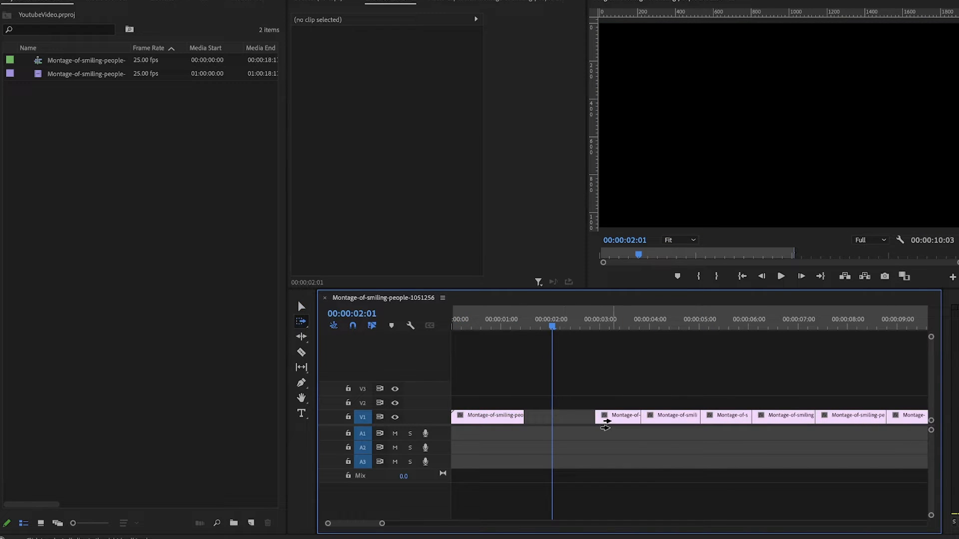
drag(611, 422, 552, 422)
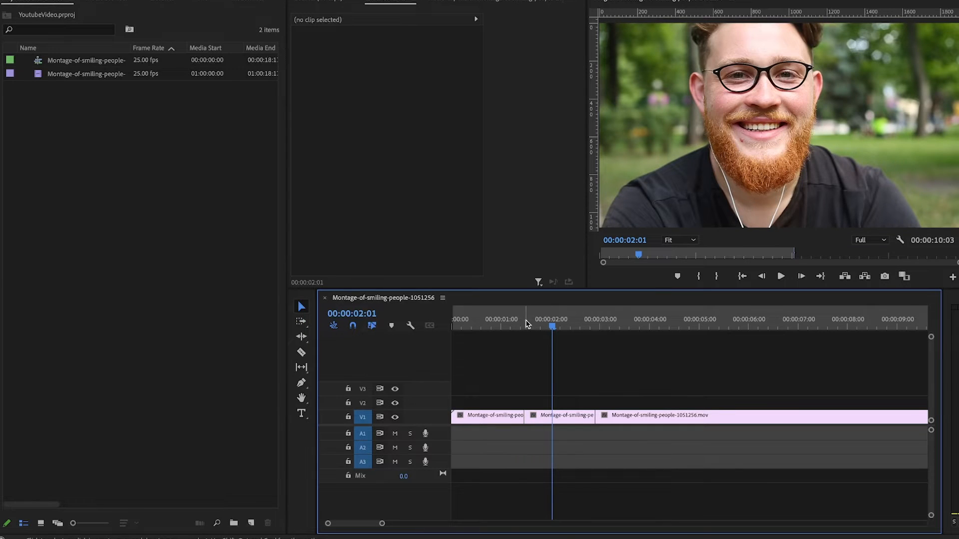
Delete the bearded man's middle segment and remove the empty gap between the remaining clips
click(545, 417)
key(Delete)
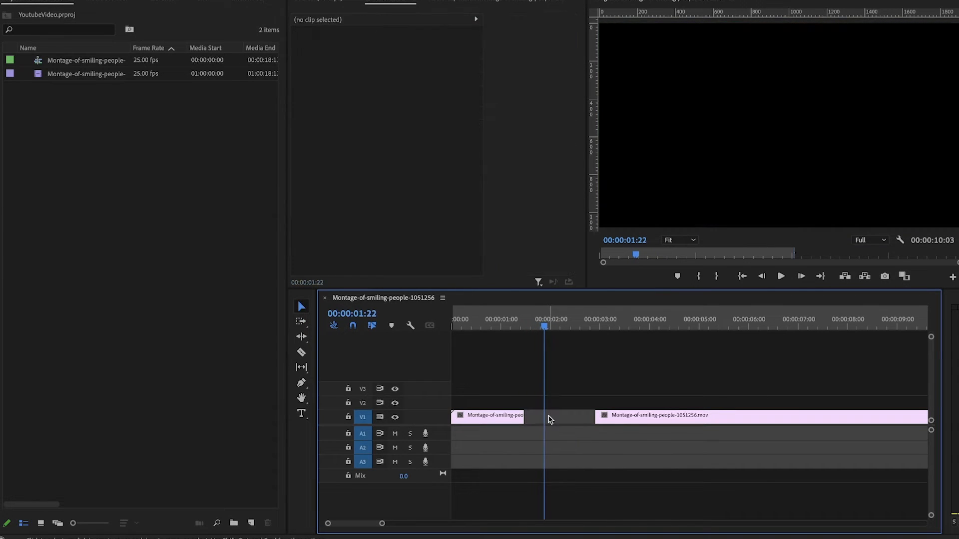
click(562, 420)
key(Delete)
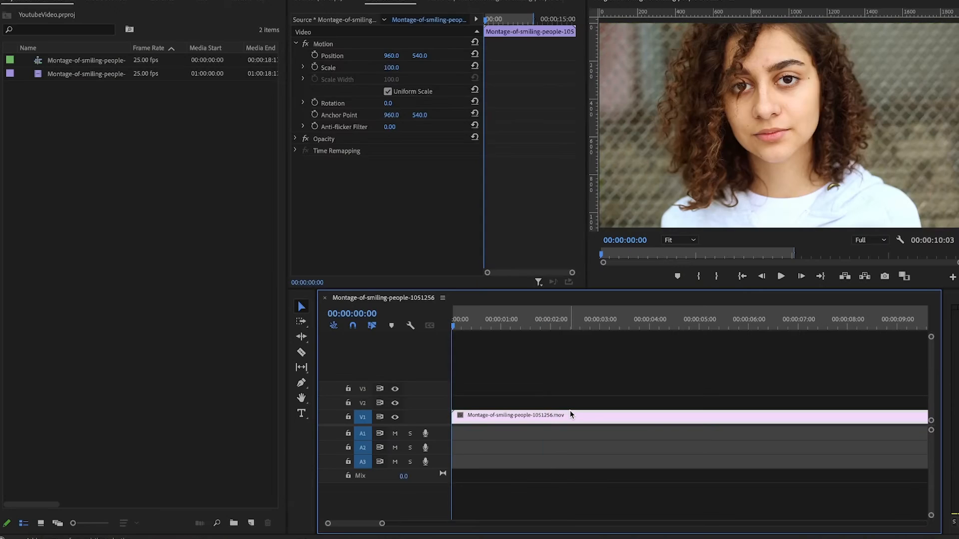
Set the sequence In point at 00:00:01:12, the first frame of the bearded man's shot
key(space)
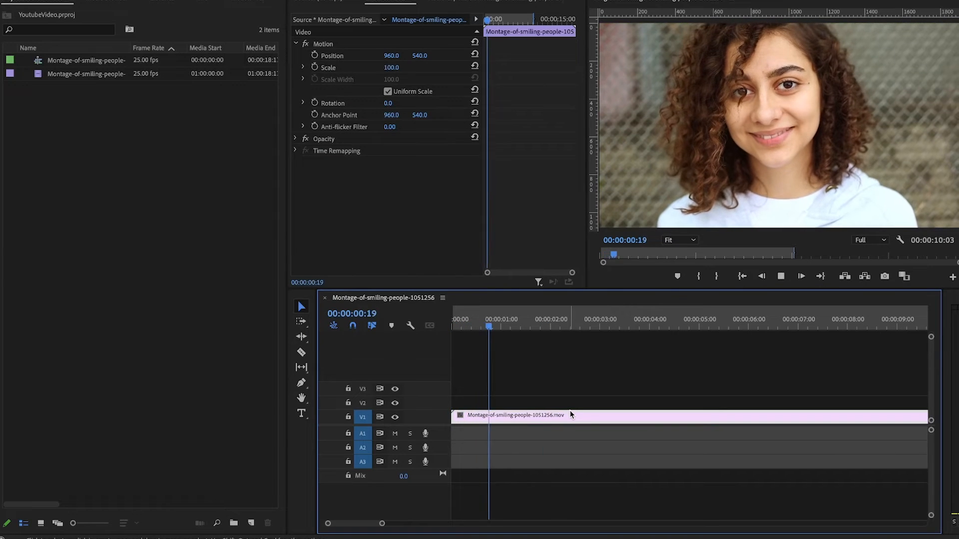
key(space)
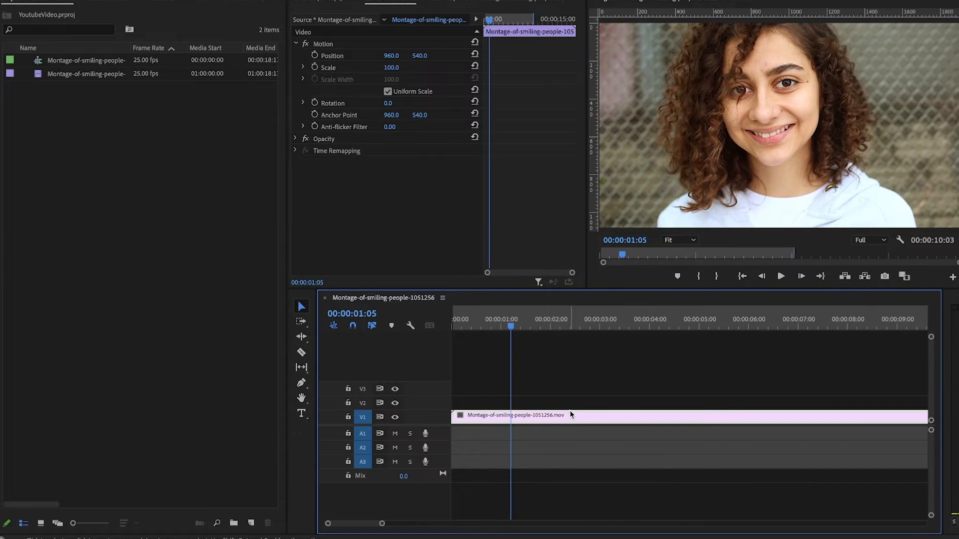
key(space)
key(space)
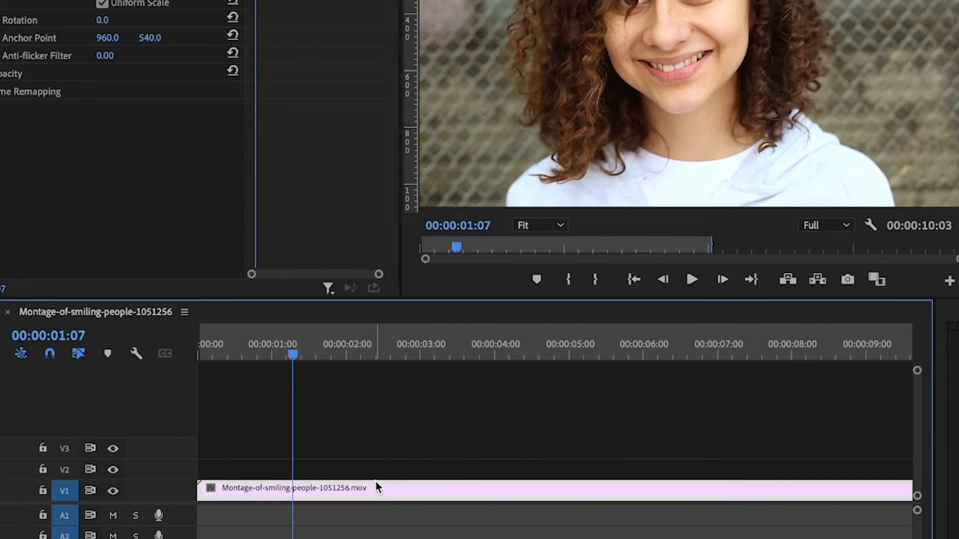
key(space)
key(Left)
key(Left)
key(Left)
key(Left)
key(Right)
key(Right)
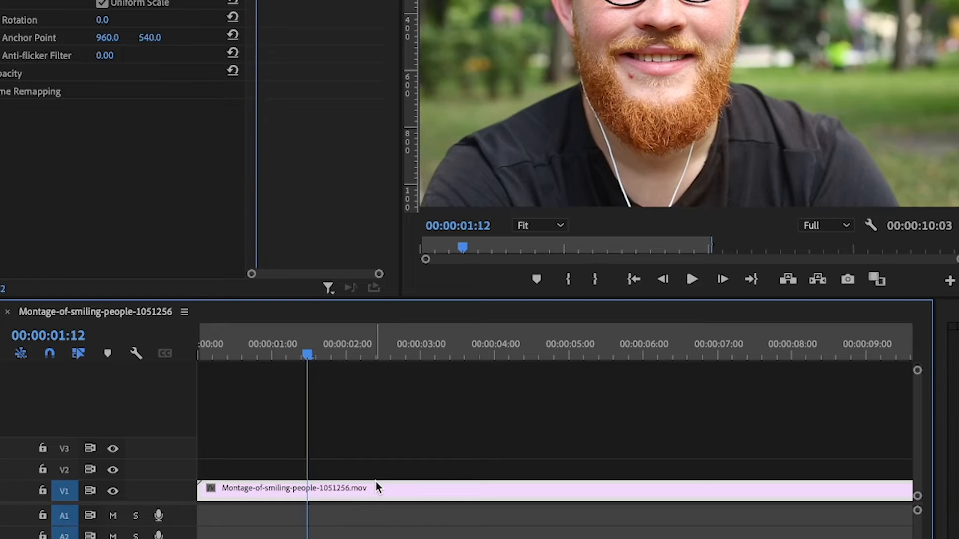
key(i)
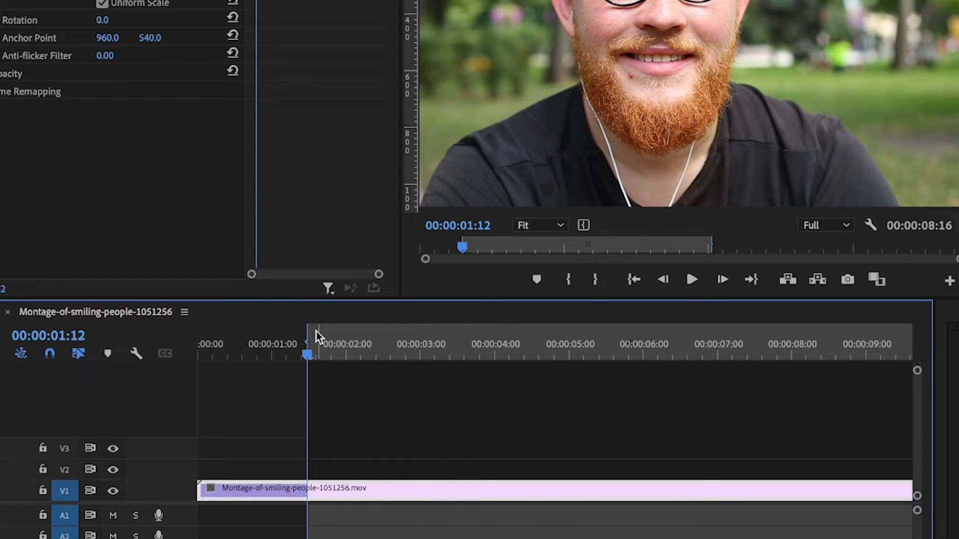
Set the sequence Out point at 00:00:02:22, the last frame of the bearded man's shot
key(space)
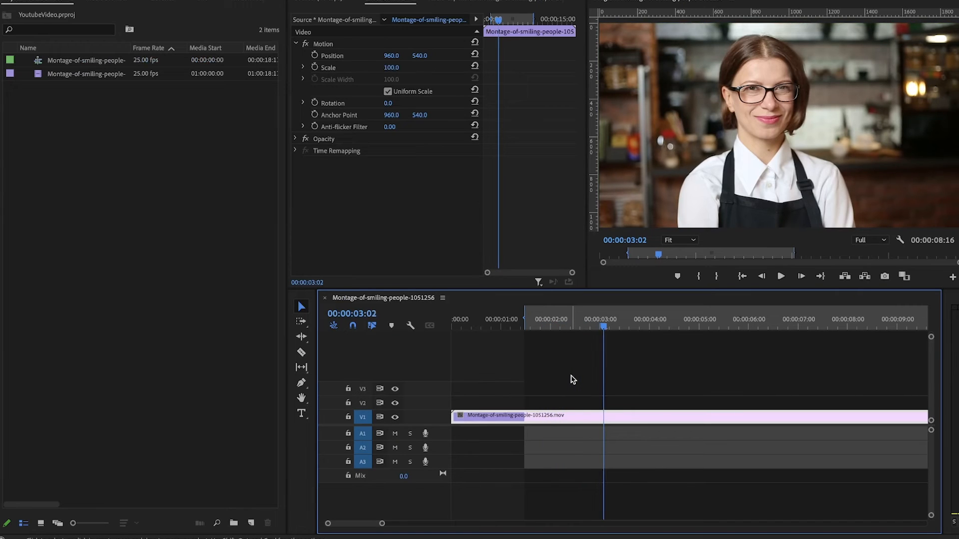
key(space)
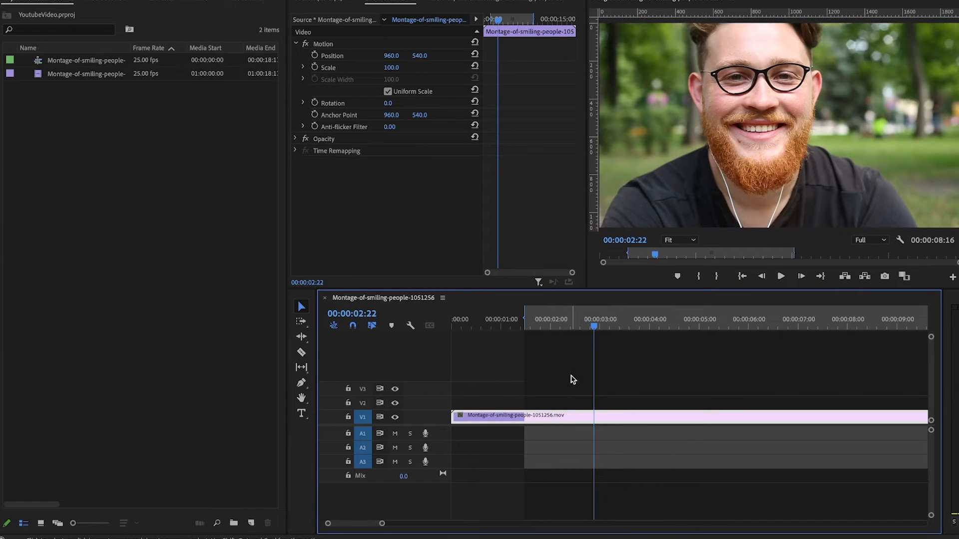
key(o)
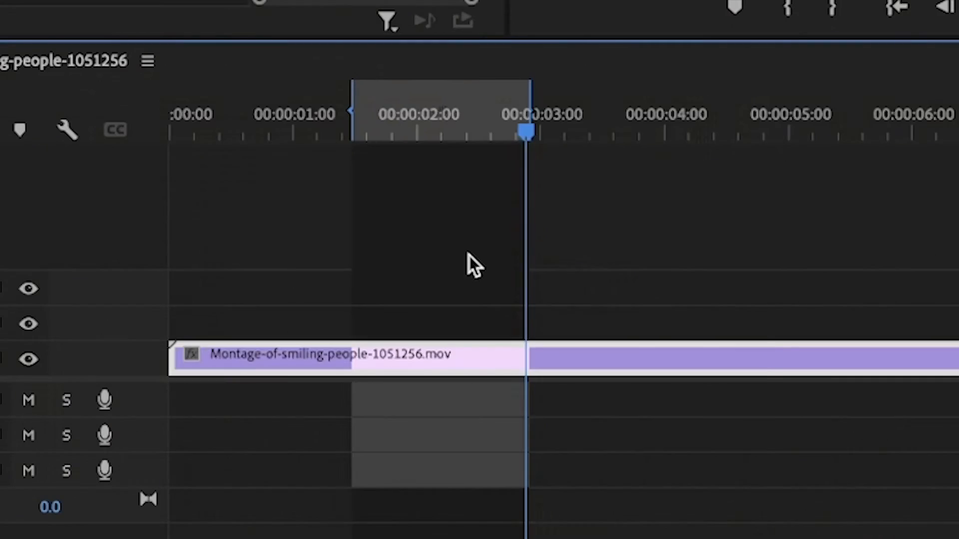
Examine the Out point up close by stepping frame by frame around the end of the bearded man's shot
key(equal)
key(equal)
key(equal)
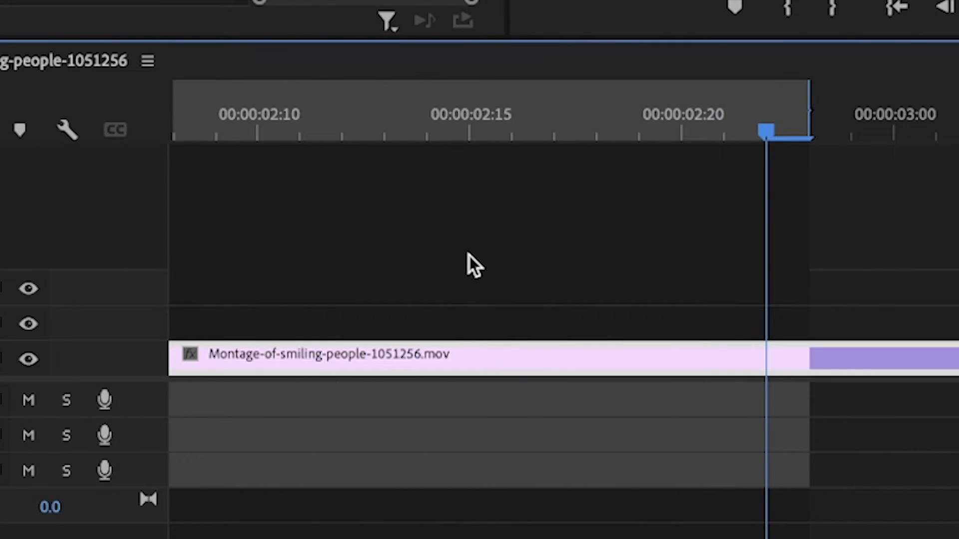
key(Right)
key(Left)
key(Right)
key(Left)
key(Right)
key(Left)
key(Left)
key(Right)
key(Right)
key(Left)
key(Right)
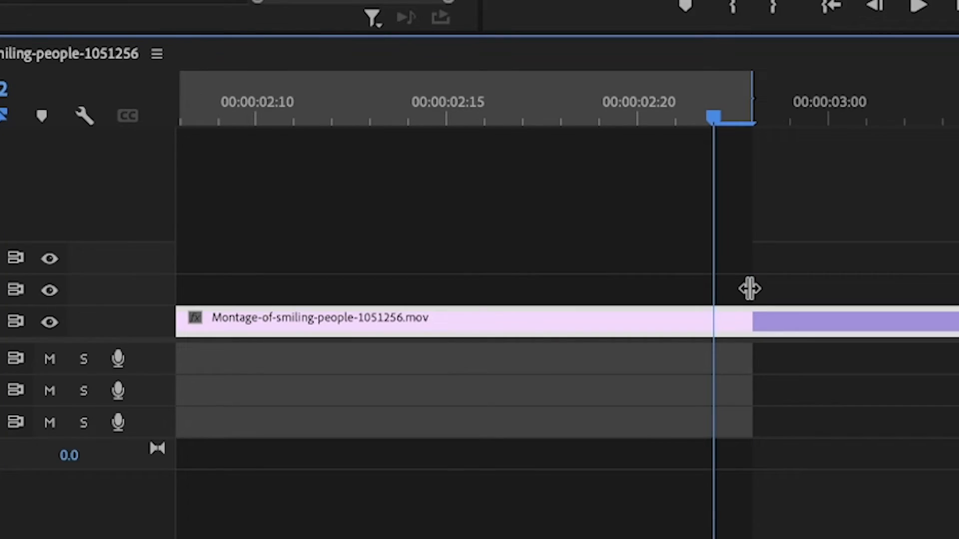
Try the Out point one frame later, then set it back to the last frame of the bearded man's shot
key(Right)
key(o)
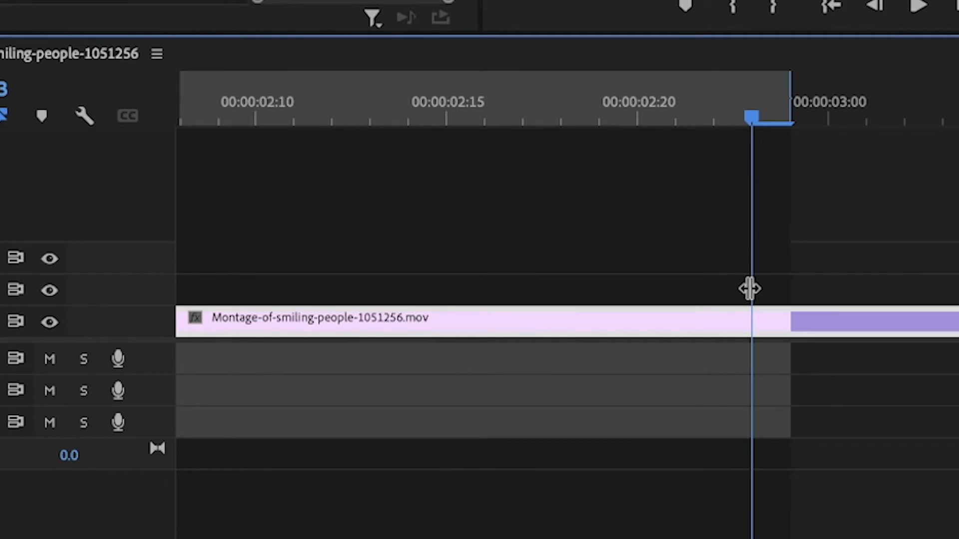
key(Right)
key(Left)
key(Left)
key(o)
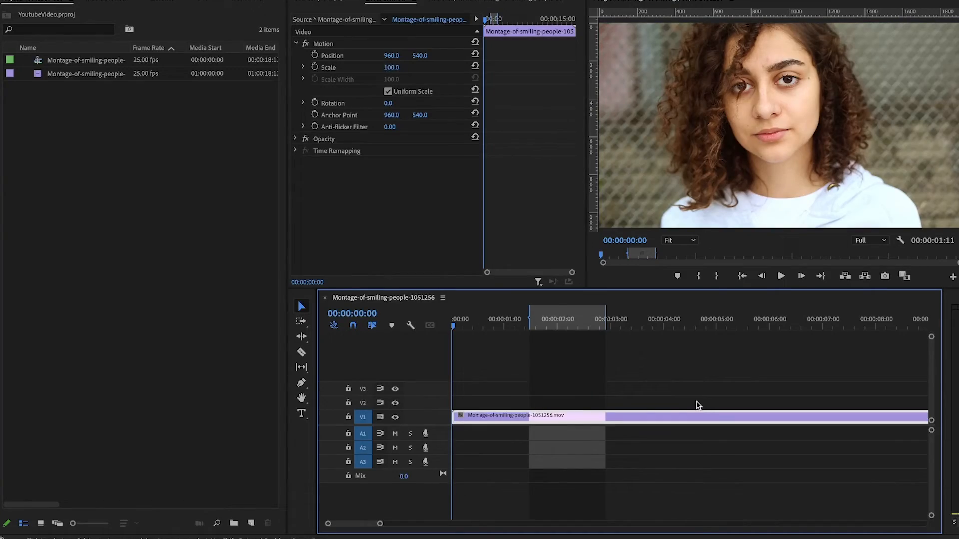
Extract the range marked between the In and Out points from the sequence
click(557, 325)
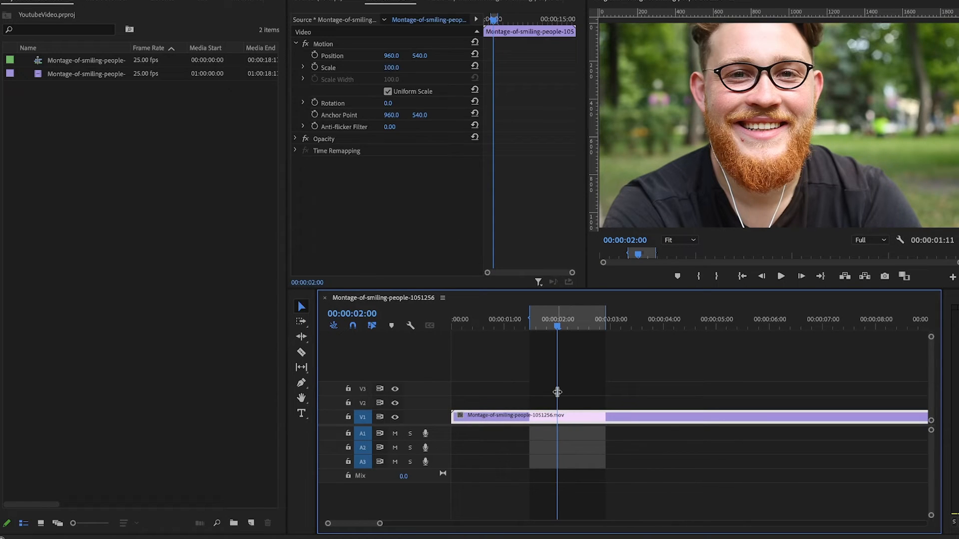
key(apostrophe)
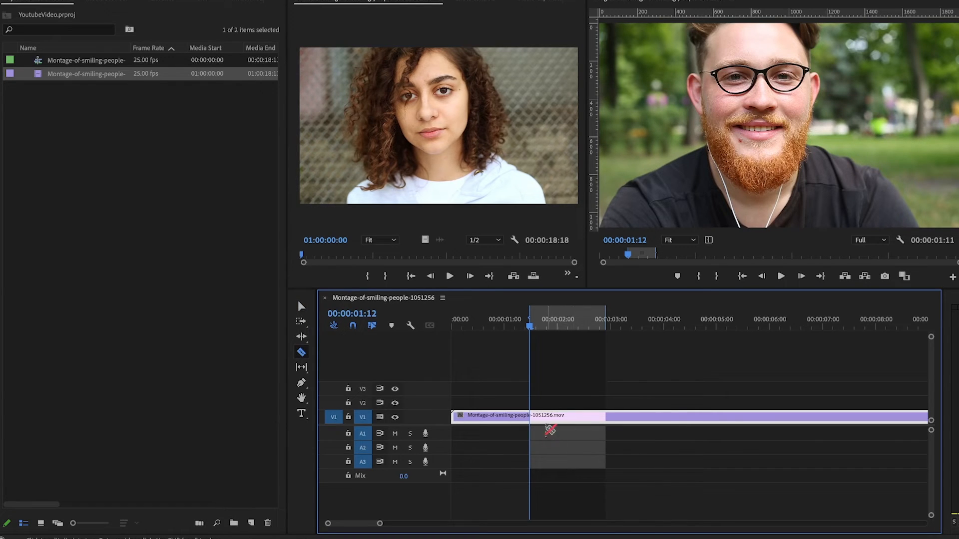
Razor the clip at the In and Out points and delete the segment between them
click(605, 418)
click(534, 415)
key(v)
click(562, 418)
key(Delete)
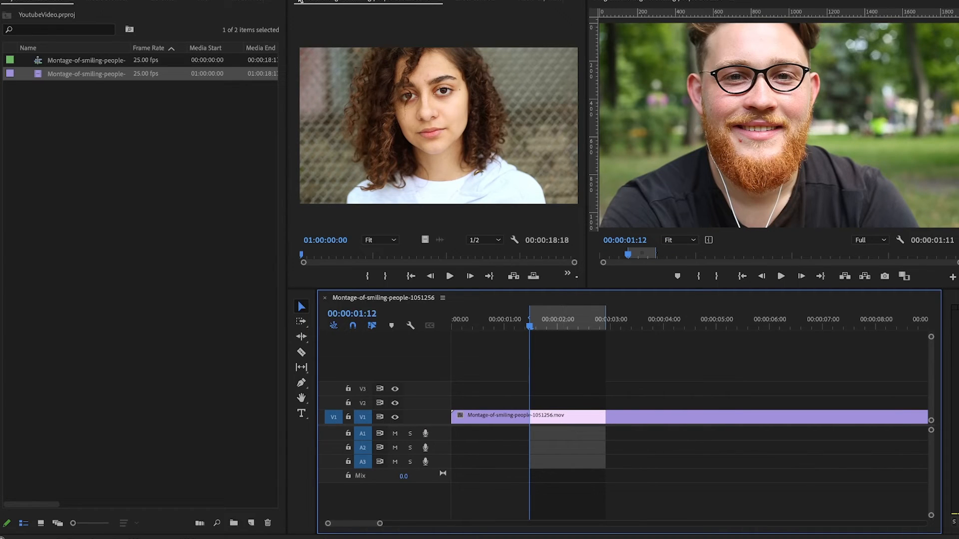
Search the keyboard shortcuts for "extrac" and examine which keys are assigned to the Extract command
click(40, 1)
click(66, 38)
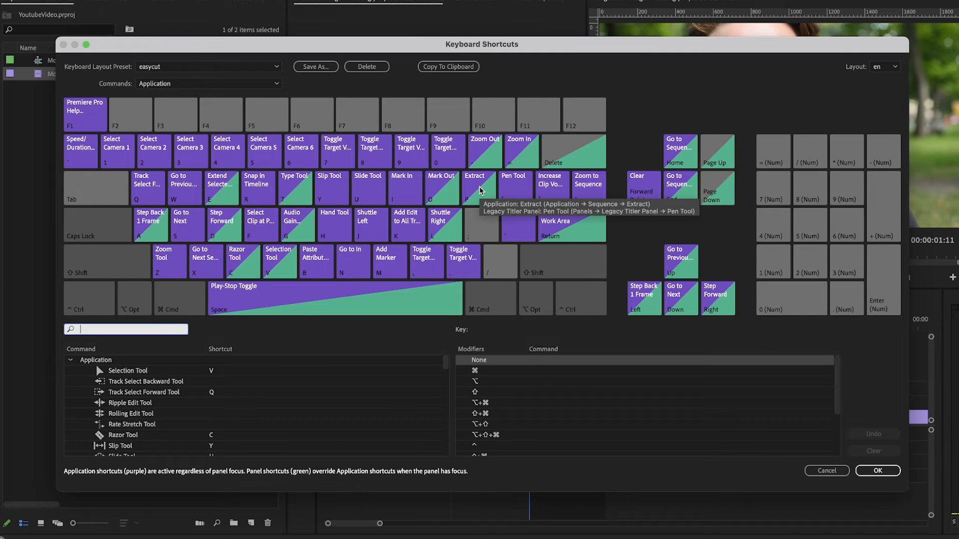
click(481, 188)
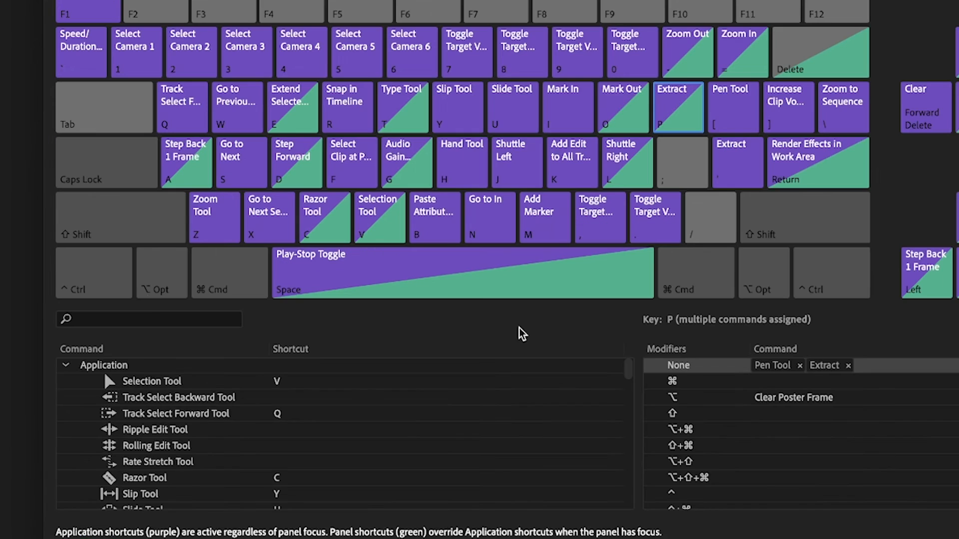
click(145, 319)
text(extrac)
click(148, 445)
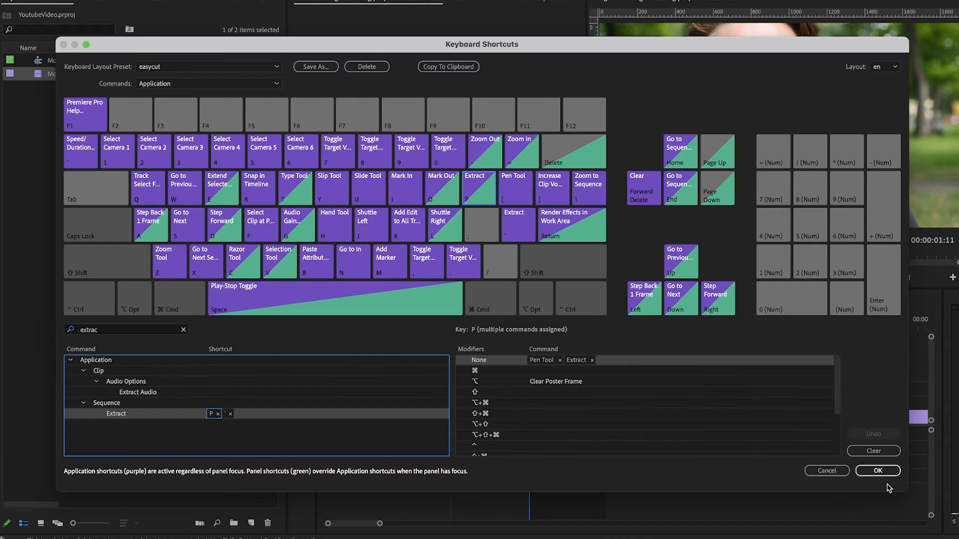
click(871, 470)
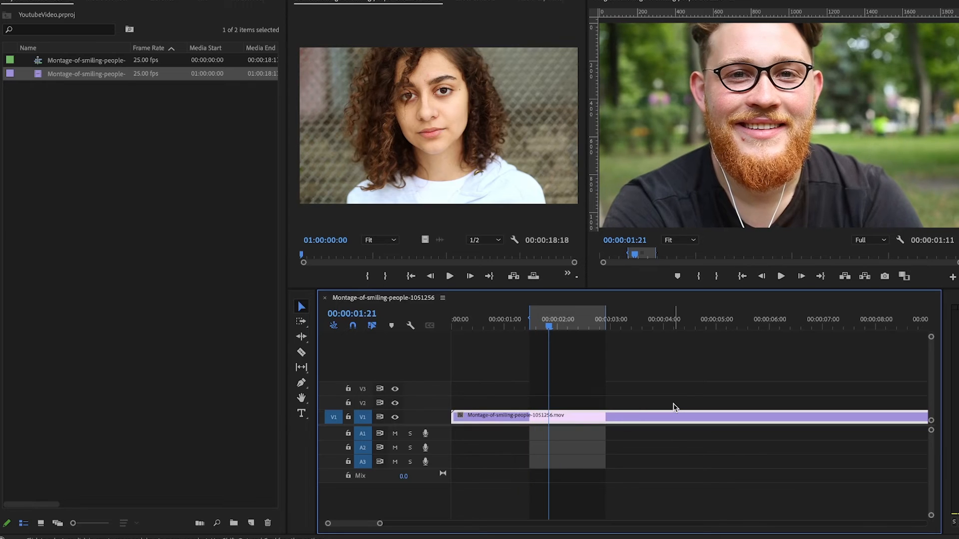
Extract the marked bearded man's shot from the sequence and play on to the start of the curly-haired woman's shot
key(')
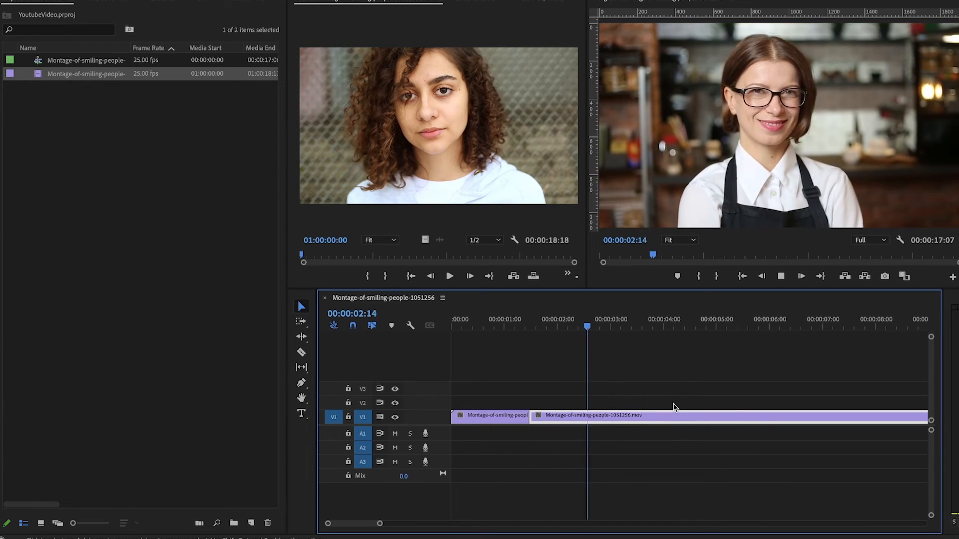
key(j)
key(l)
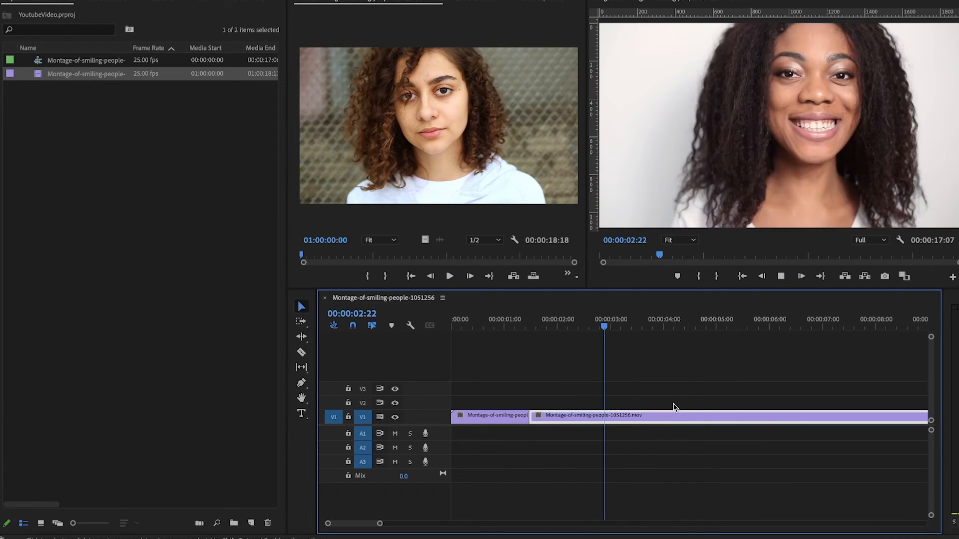
Mark In at 00:00:02:21 and Out at the last frame of the smiling curly-haired woman's shot, and extract that range
key(i)
key(l)
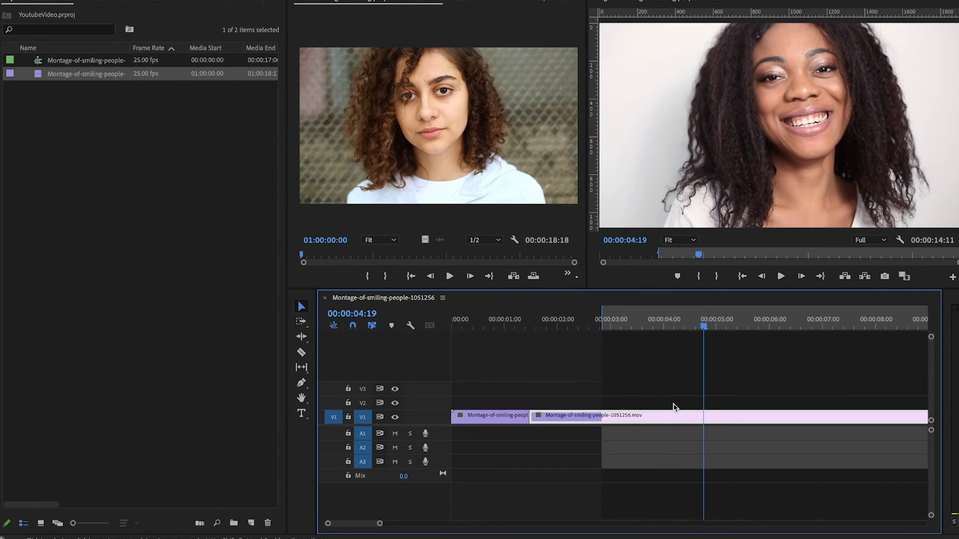
key(k)
key(Left)
key(Left)
key(Left)
key(o)
key(apostrophe)
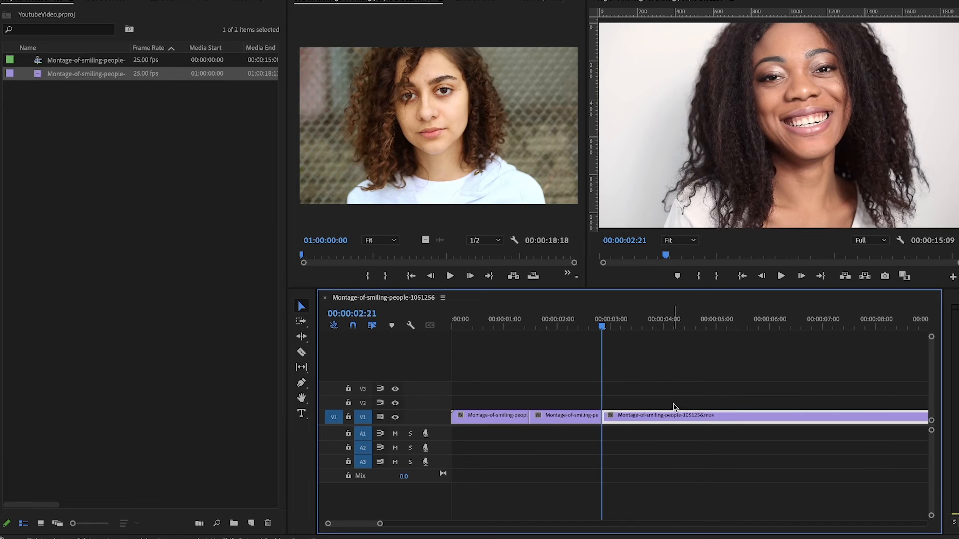
Undo the extraction of the smiling curly-haired woman's shot along with its Out and In points
key(super+z)
key(super+z)
key(Up)
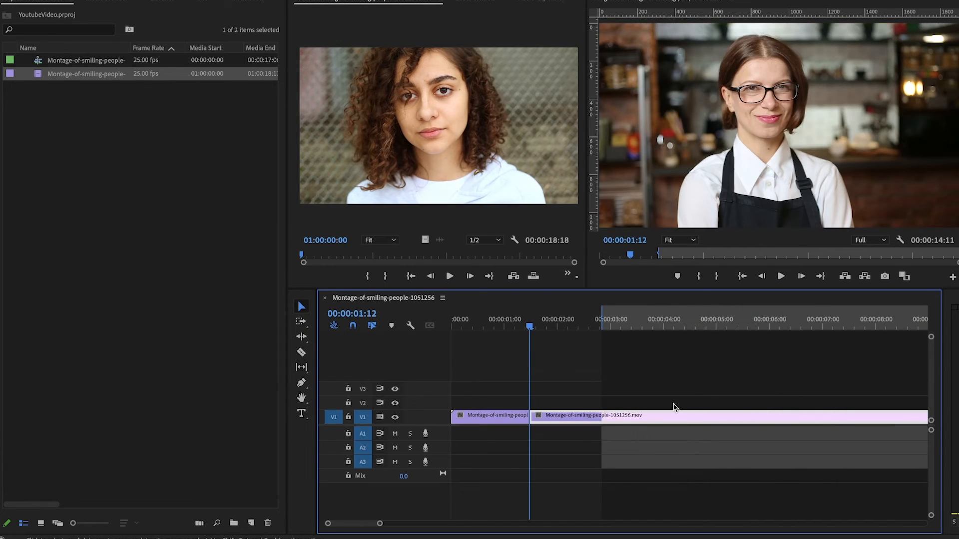
key(super+z)
Split the V1 clip at the cut from the woman in the apron to the smiling curly-haired woman
key(space)
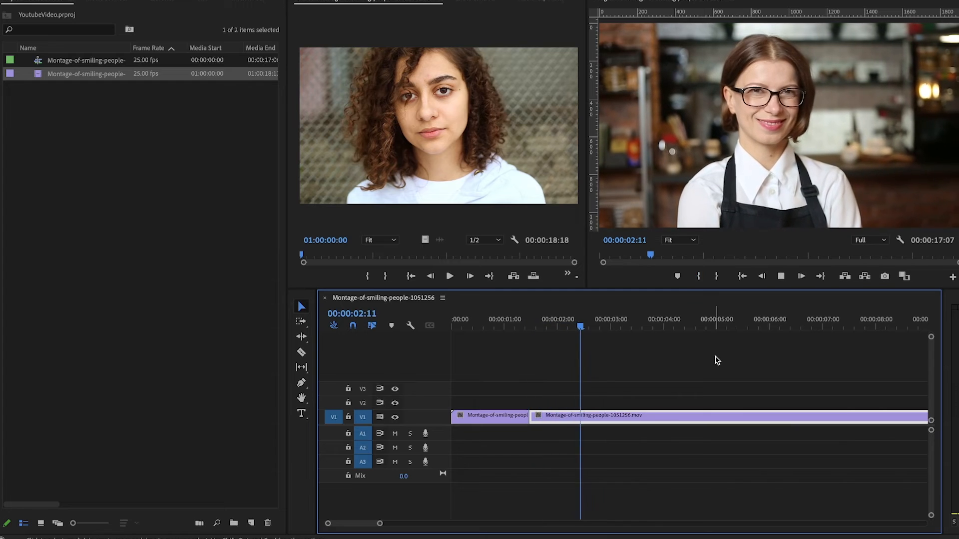
key(Left)
key(Right)
key(super+k)
Split the V1 clip at 00:00:04:20, where the shot of the woman with headphones begins
key(space)
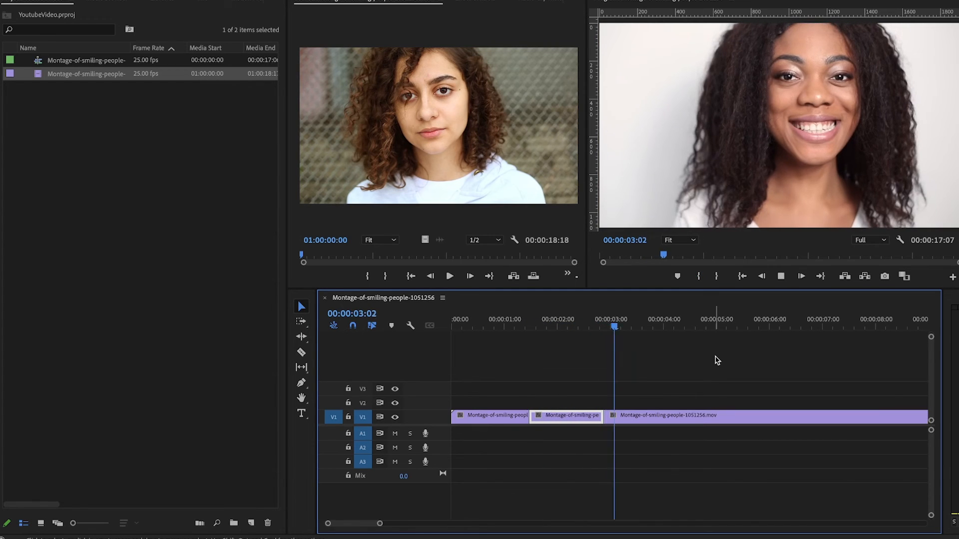
key(space)
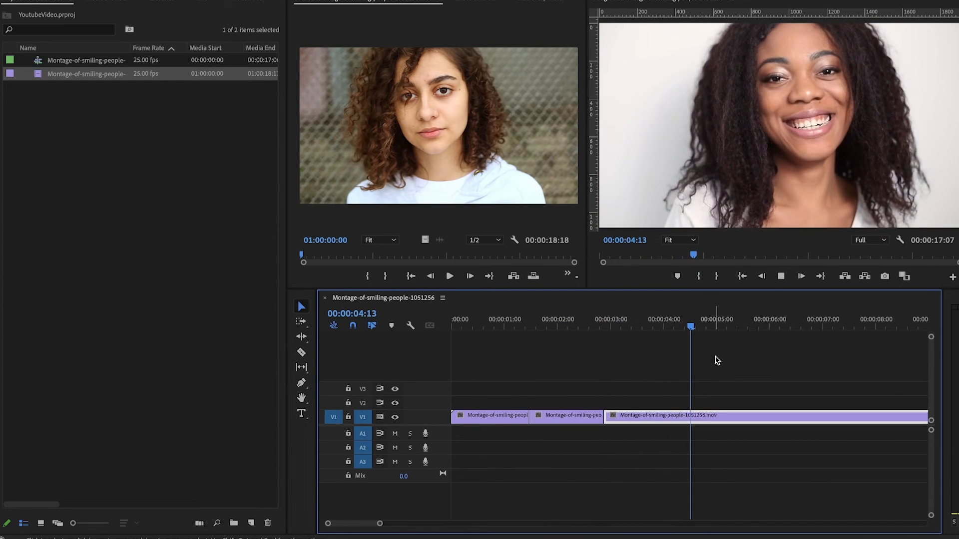
key(Left)
key(Right)
key(super+k)
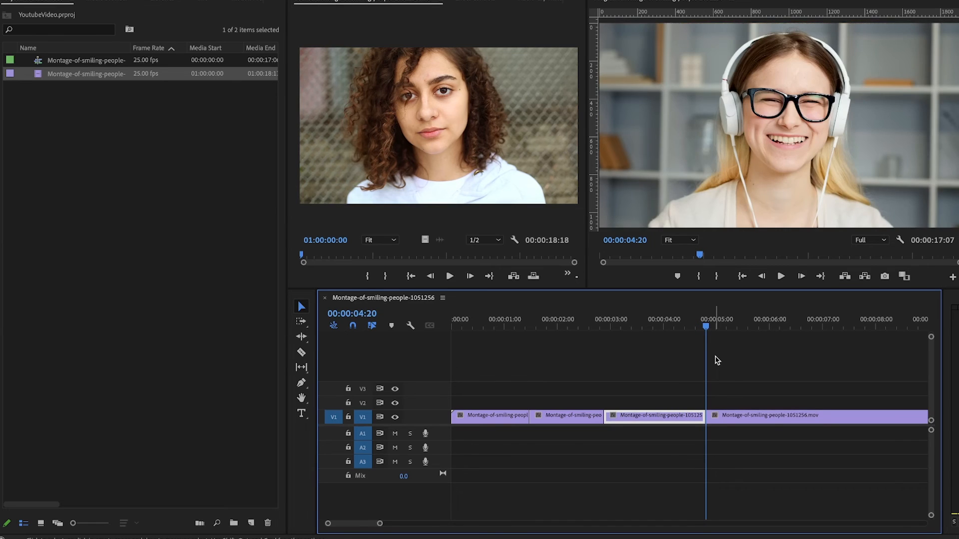
Ripple delete the curly-haired woman's segment between the two splits and play back across the closed join
key(Left)
key(Left)
key(Left)
key(Delete)
key(Delete)
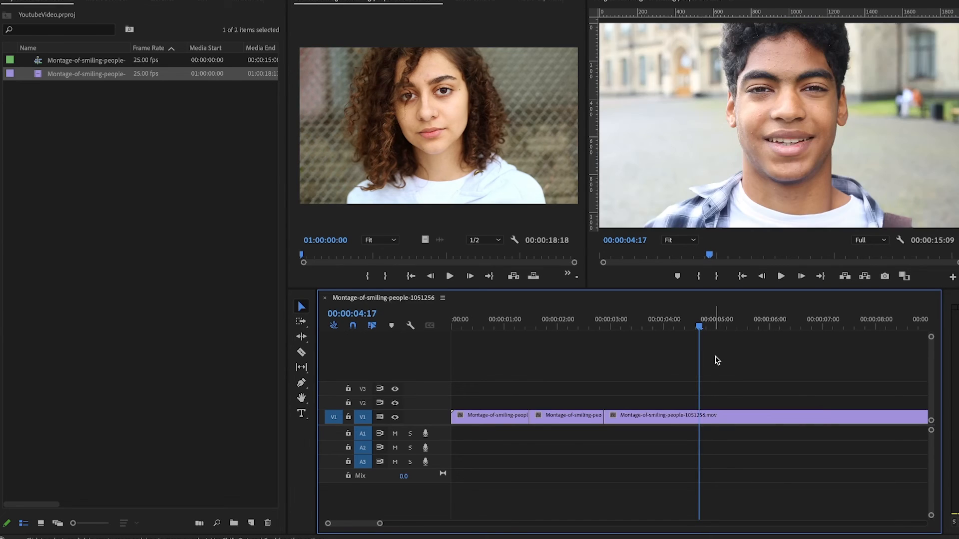
key(shift+k)
key(space)
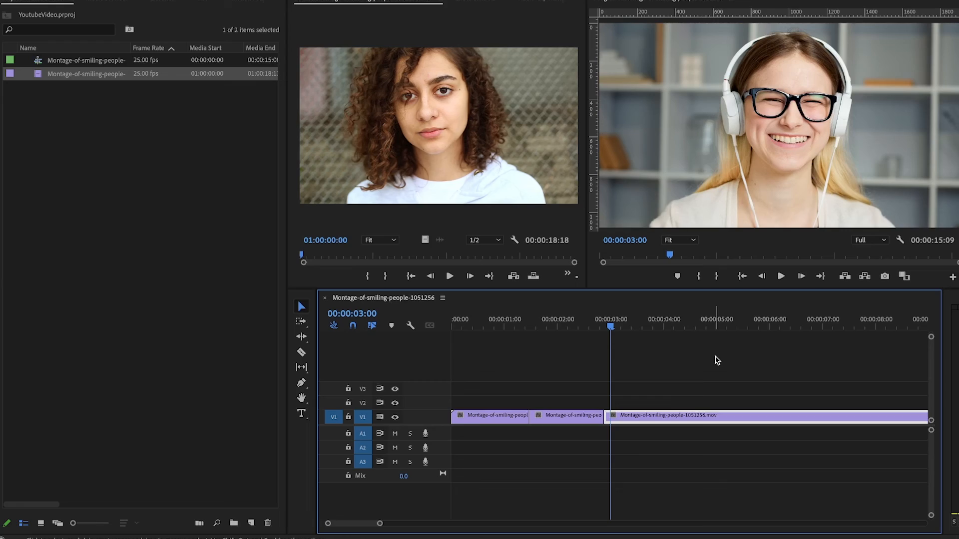